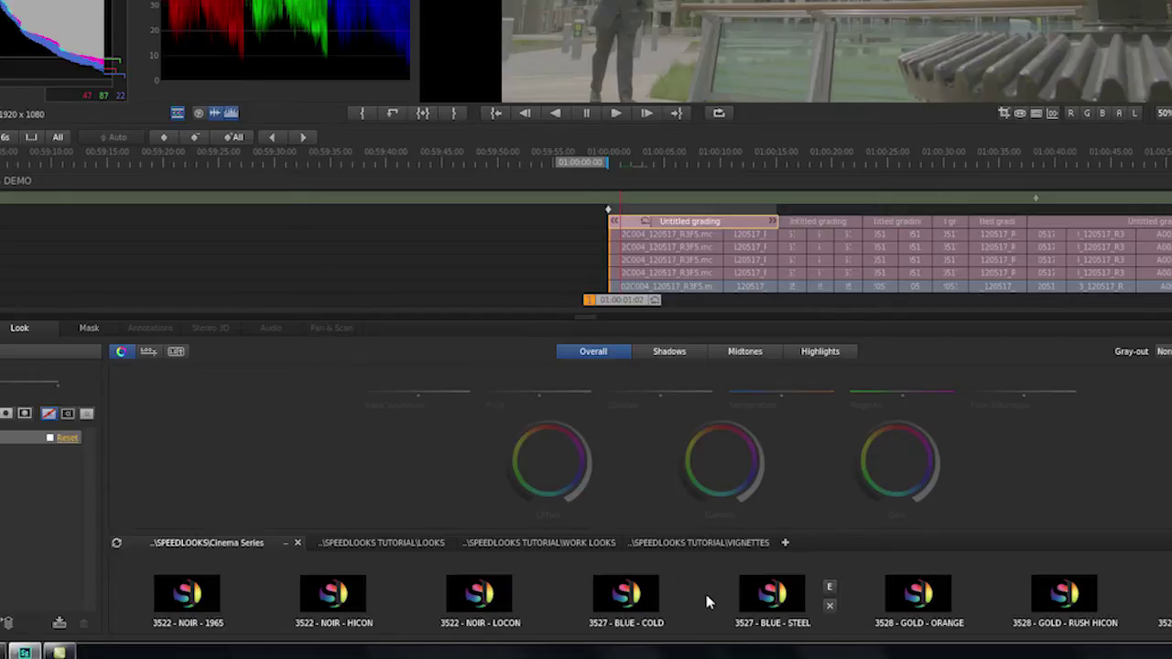
Scroll to the 3530 MATRIX and 3500 CLEAN looks and drag 3500 - CLEAN - K toward a timeline clip.
scroll(716, 598, "down", 1)
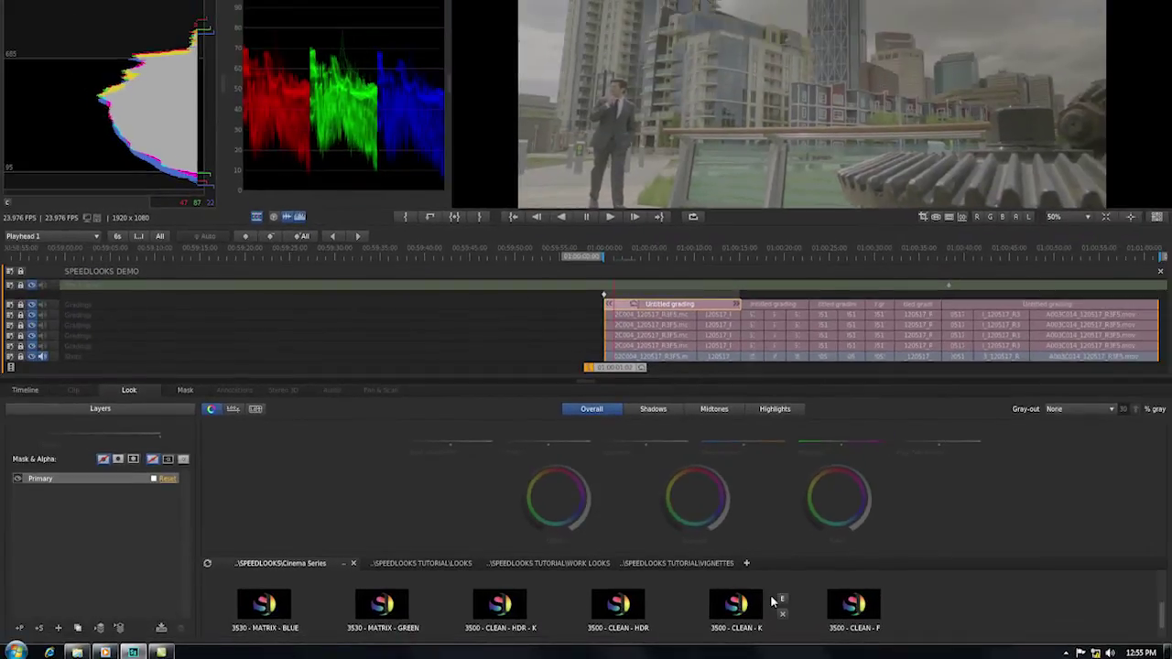
mouse_move(776, 597)
left_mouse_down()
mouse_move(683, 433)
mouse_move(1135, 357)
mouse_move(738, 364)
mouse_move(661, 327)
left_mouse_up()
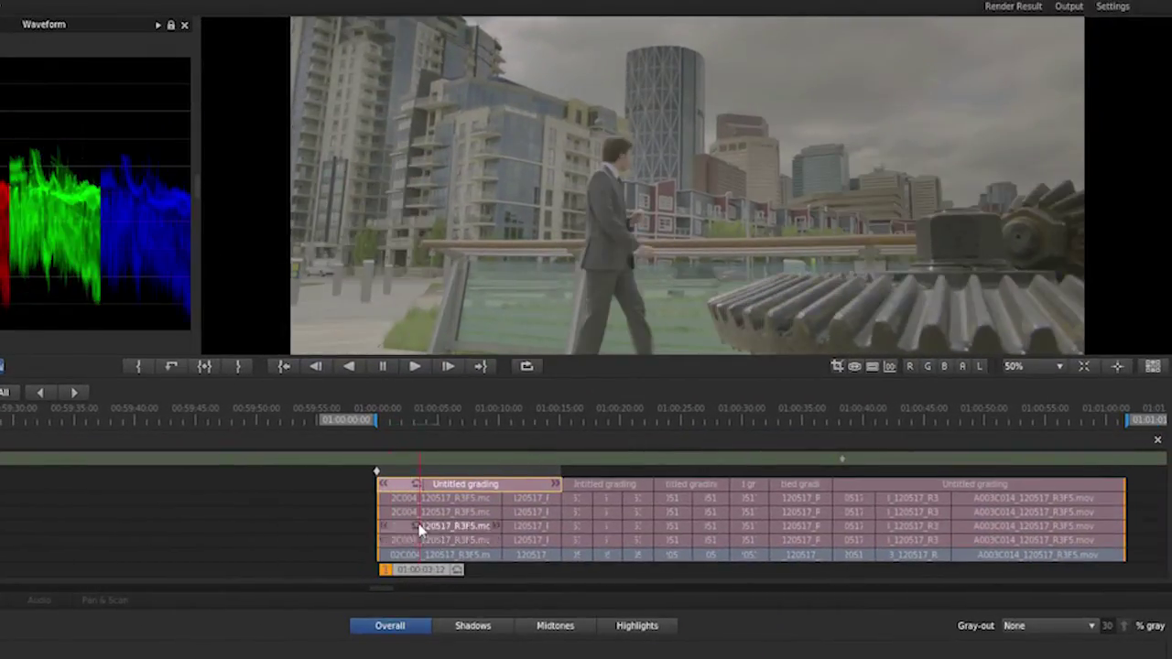
key("Down")
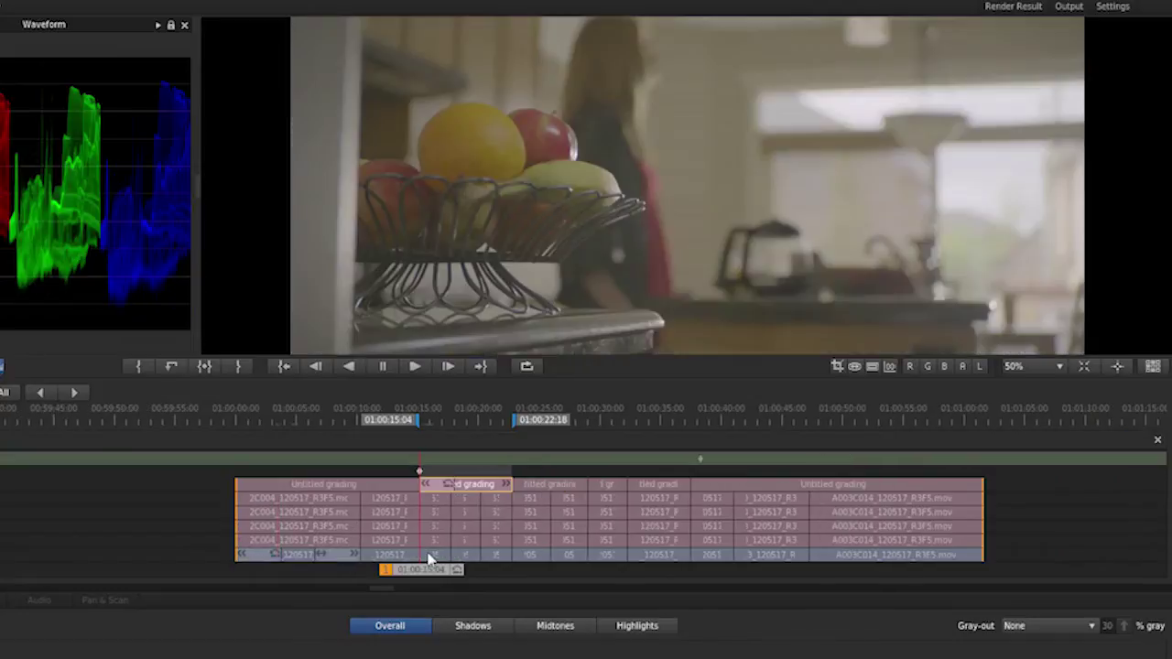
key("Down")
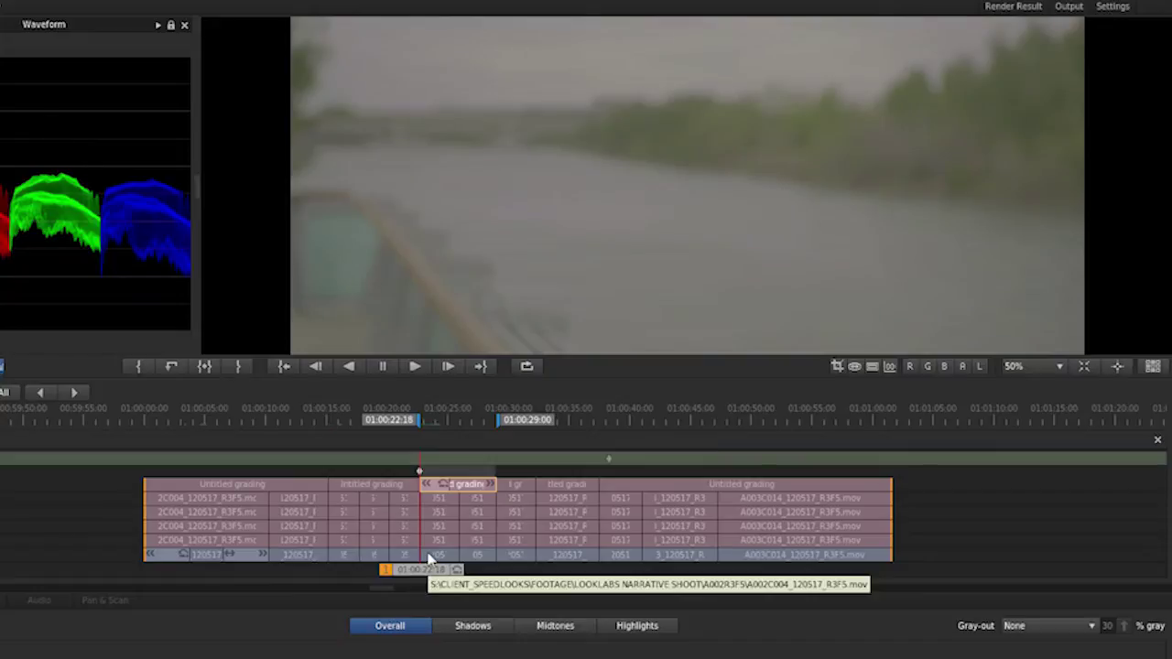
key("Down")
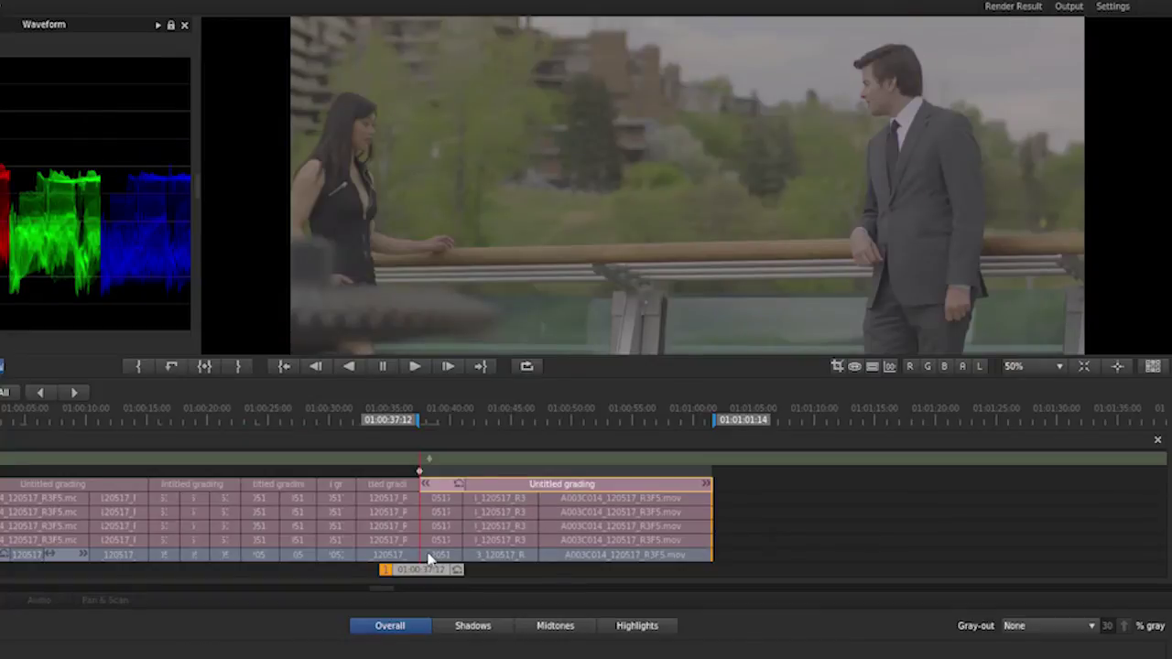
key("Up")
key("Up")
key("Up")
key("Up")
key("Up")
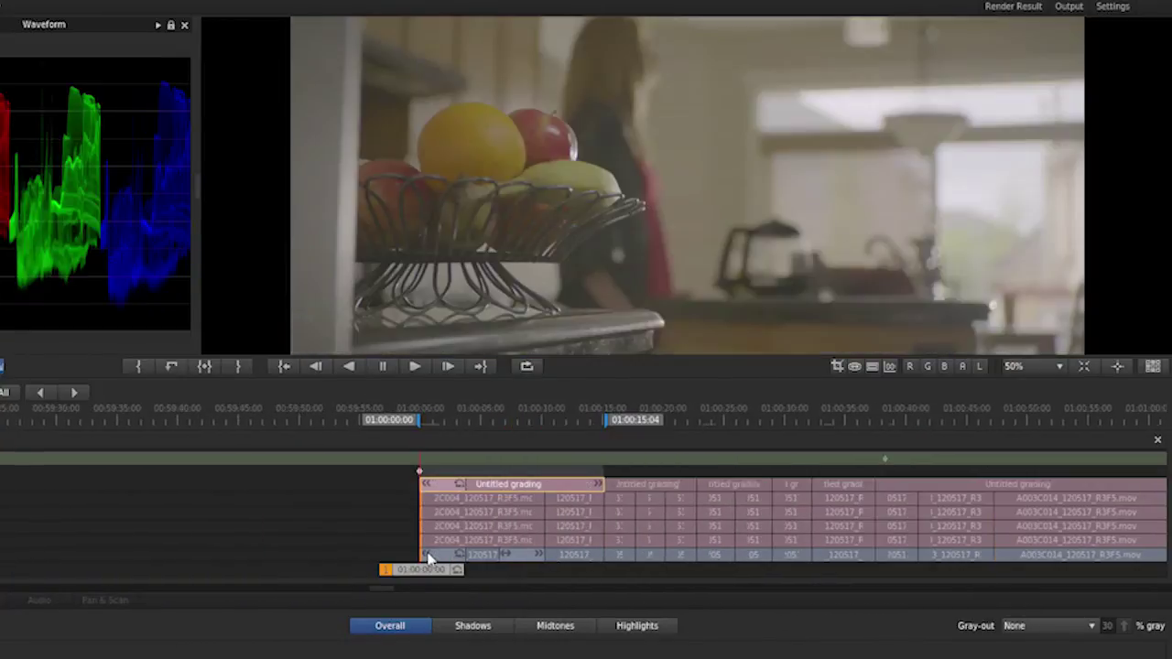
key("space")
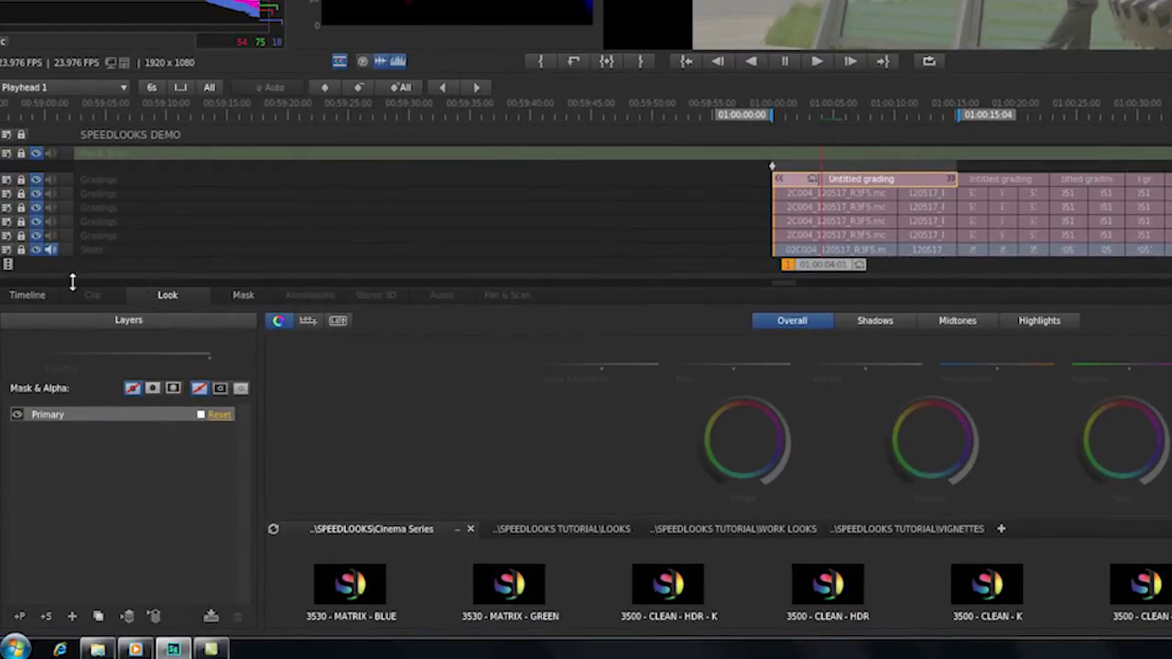
Place an Untitled grading layer at the clip start and stretch it across every clip.
left_click(27, 294)
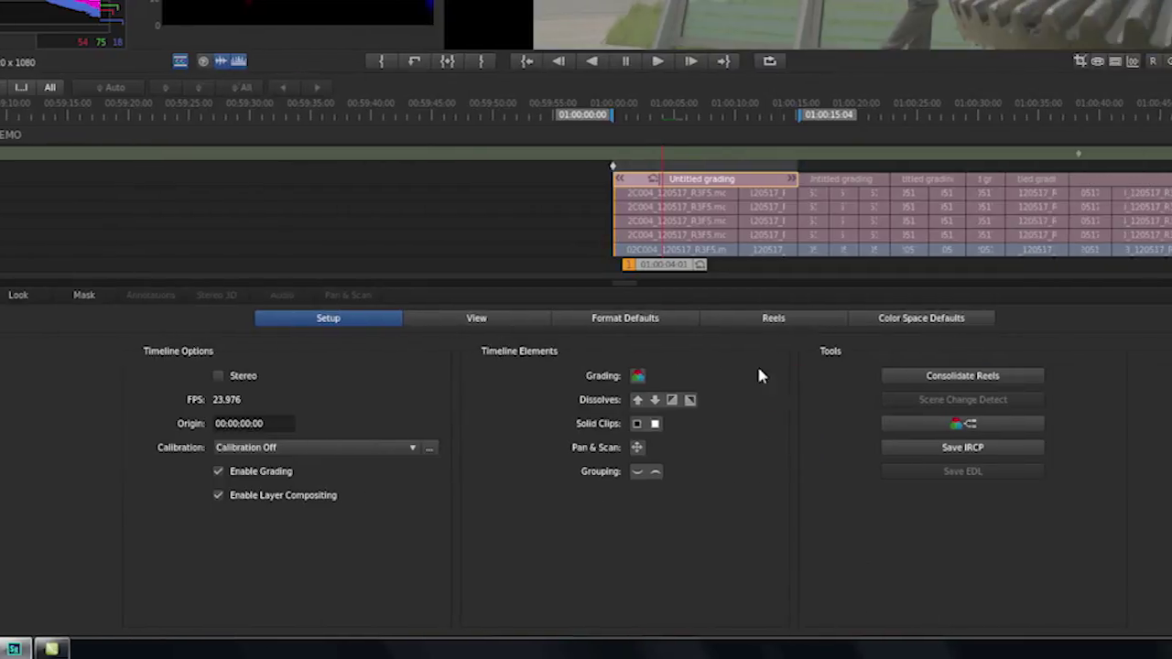
left_click_drag(637, 376, 624, 170)
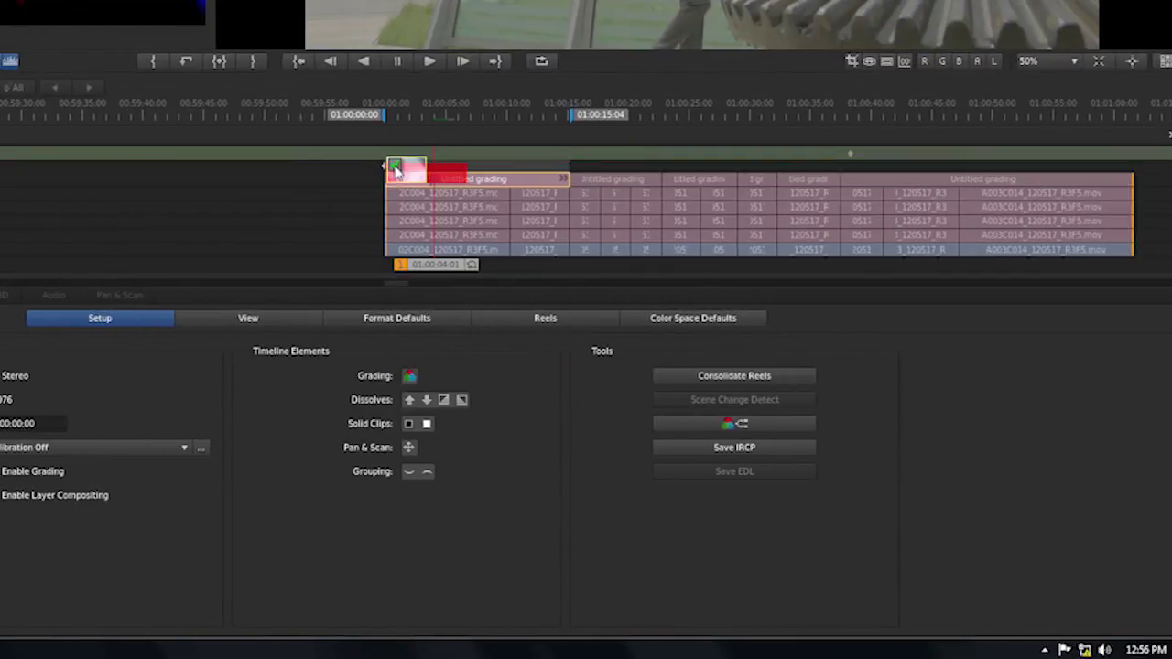
left_click_drag(395, 170, 1128, 229)
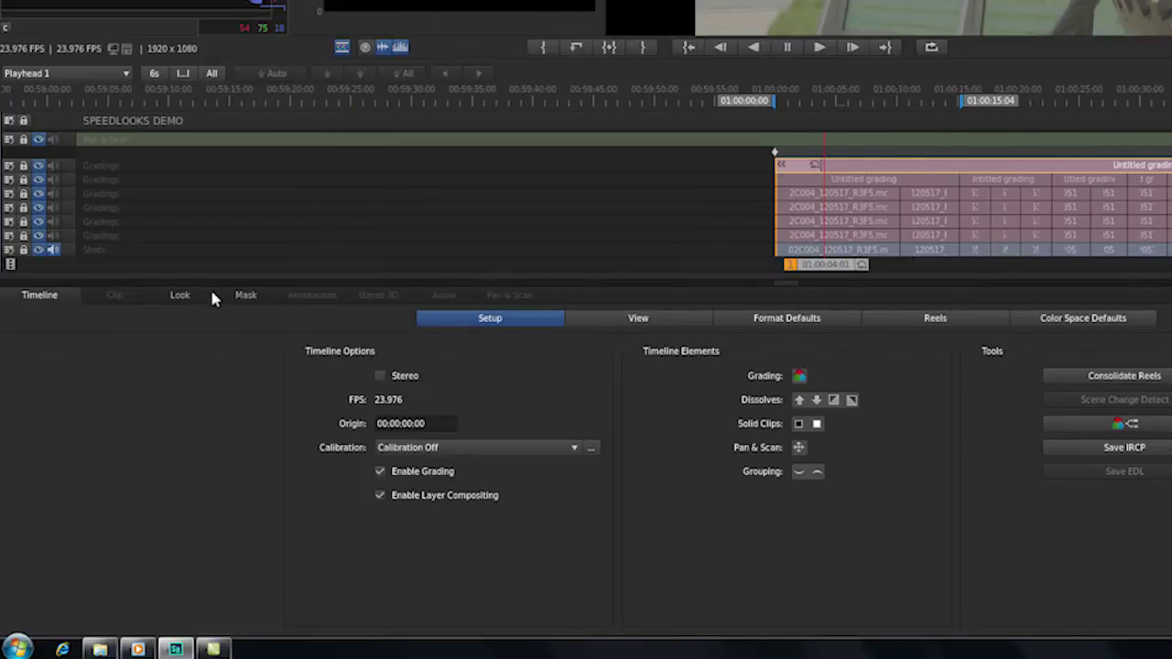
left_click(194, 295)
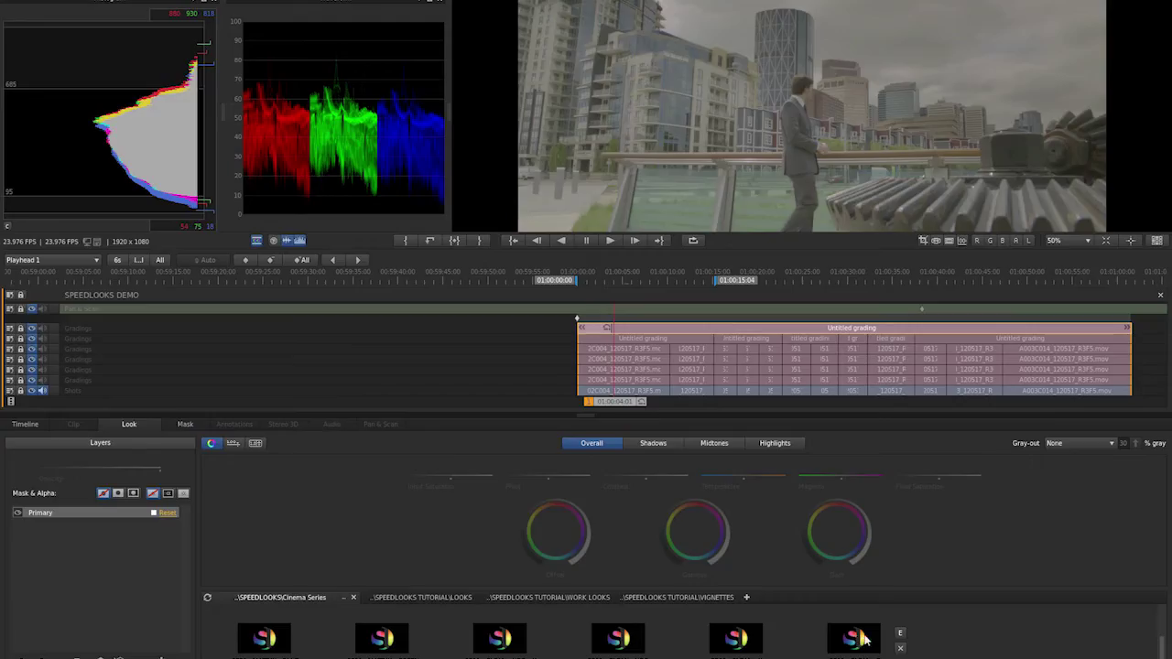
Apply the 3500 - CLEAN - F look to the full-timeline grading layer.
left_click(858, 638)
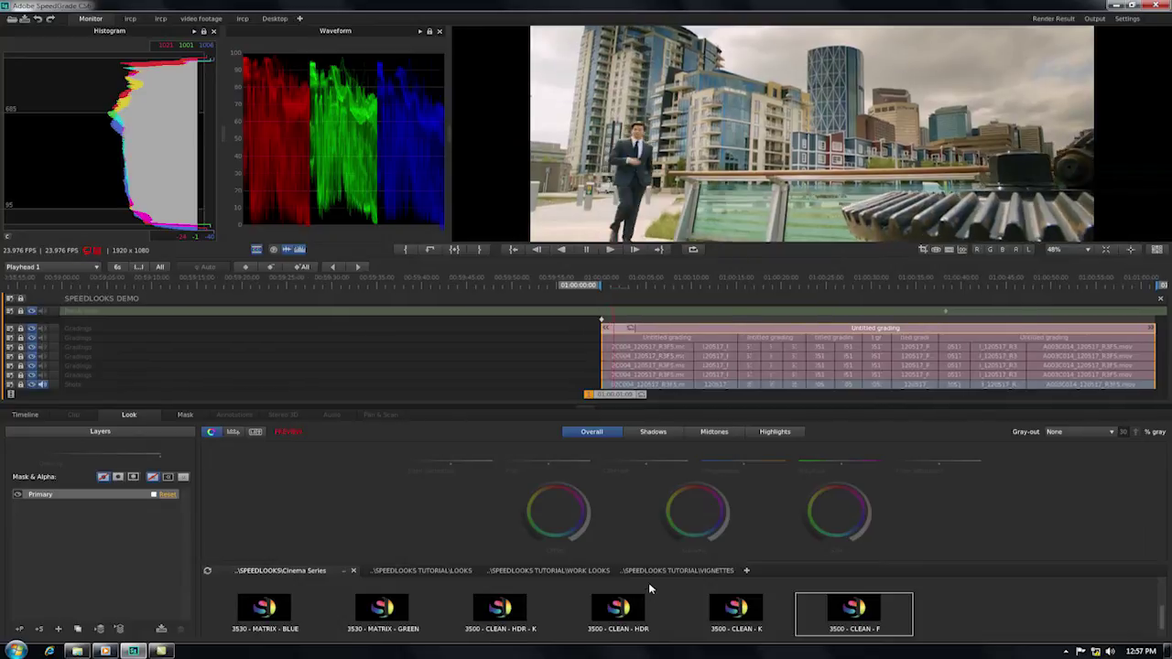
Swap the grading layer's look to 3500 - CLEAN - K.
left_click(743, 608)
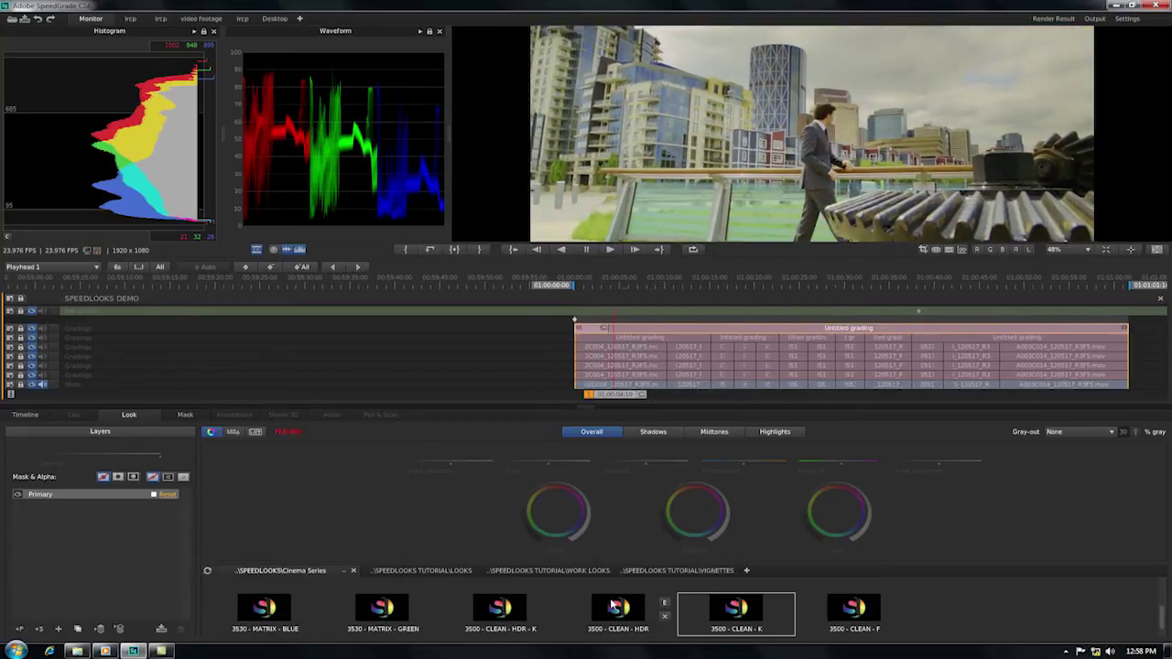
Try the 3500 - CLEAN - HDR look, then switch to 3500 - CLEAN - HDR - K.
left_click(623, 608)
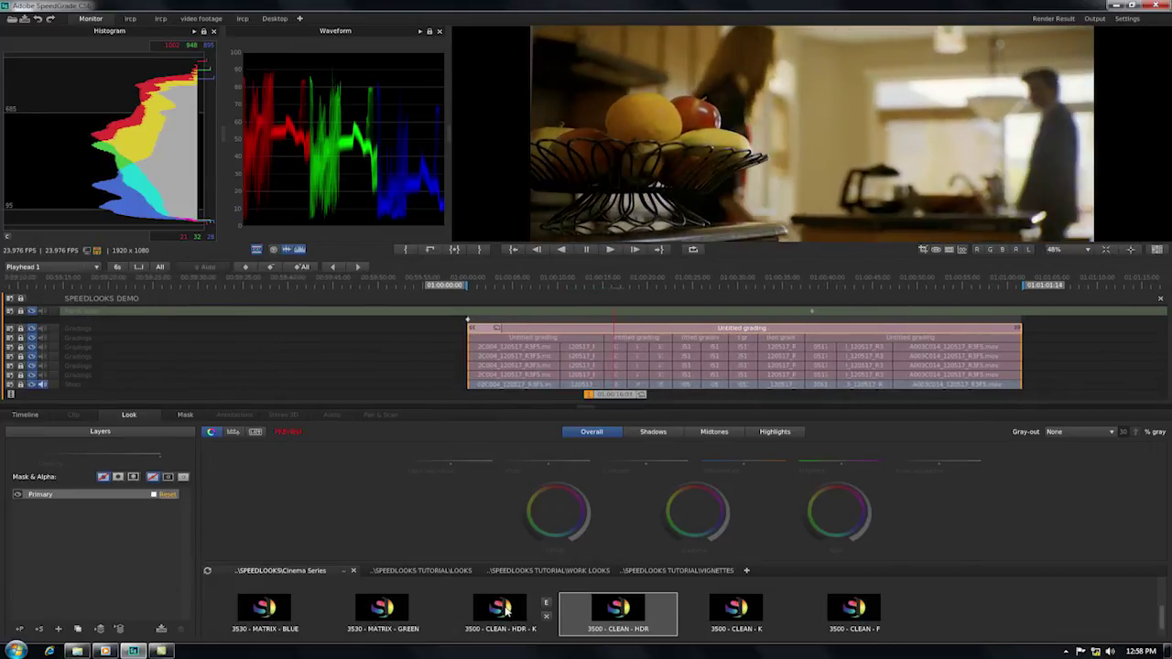
left_click(499, 610)
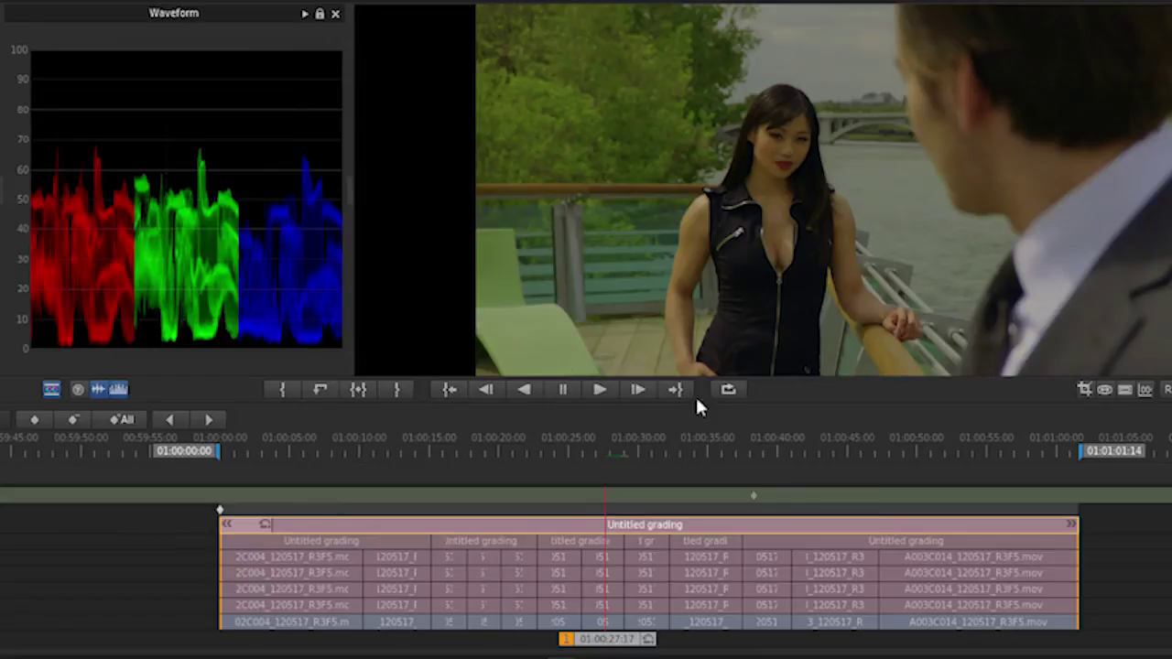
Select the railing shot's grade and push its Gain up to brighten the highlights.
left_click(600, 607)
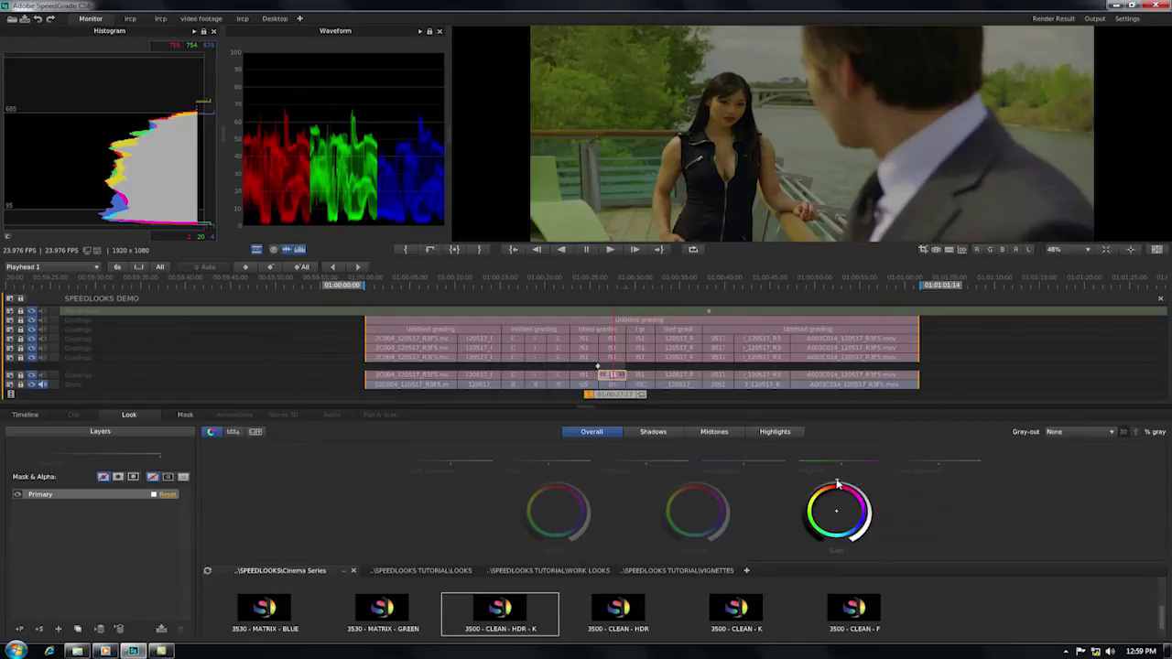
mouse_move(849, 485)
left_mouse_down()
mouse_move(913, 507)
mouse_move(976, 567)
mouse_move(1062, 615)
mouse_move(1016, 560)
mouse_move(944, 528)
mouse_move(994, 549)
mouse_move(972, 541)
left_mouse_up()
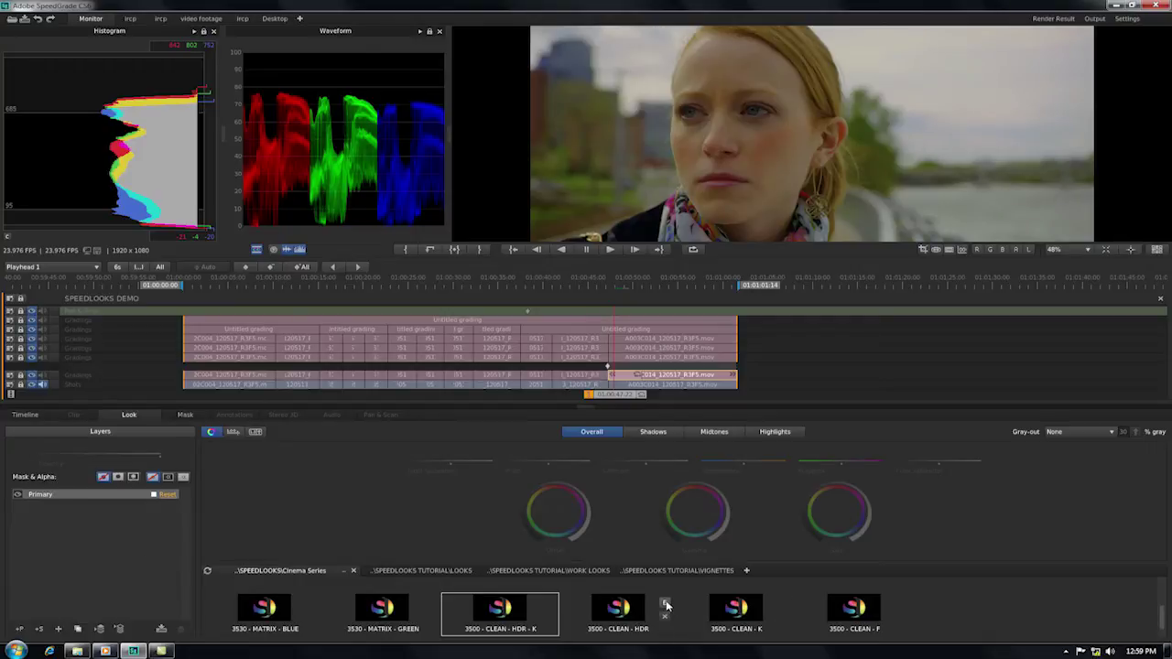
Apply 3527 - BLUE - COLD to the close-up and full-length layer, then play from the start.
scroll(666, 604, "up", 1)
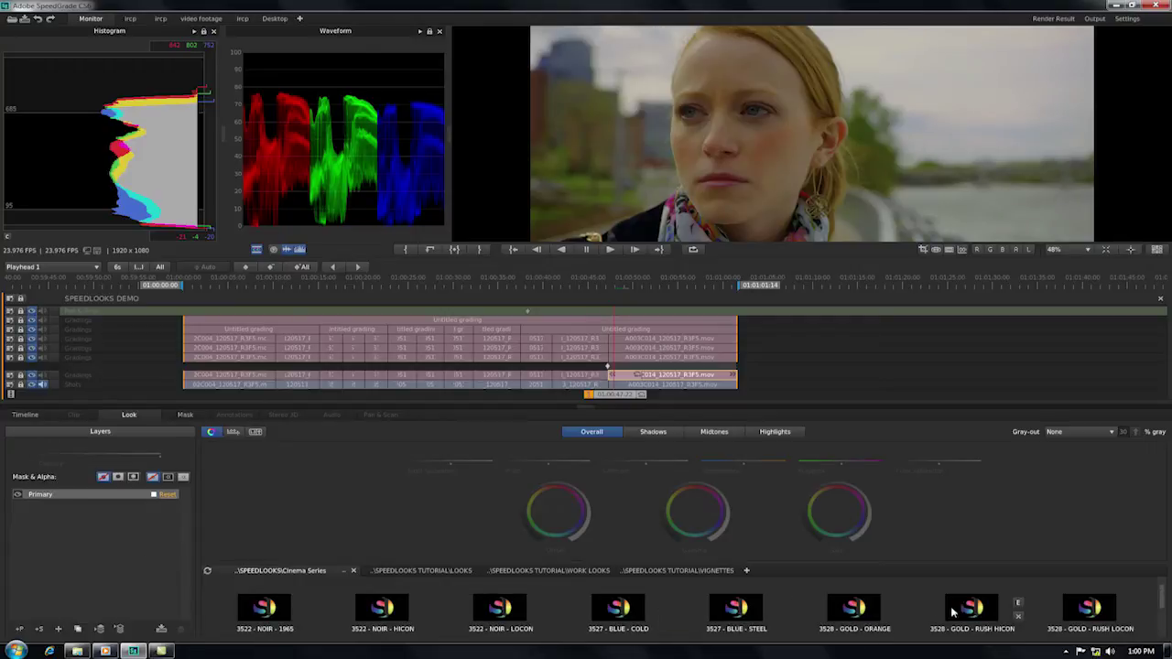
double_click(616, 607)
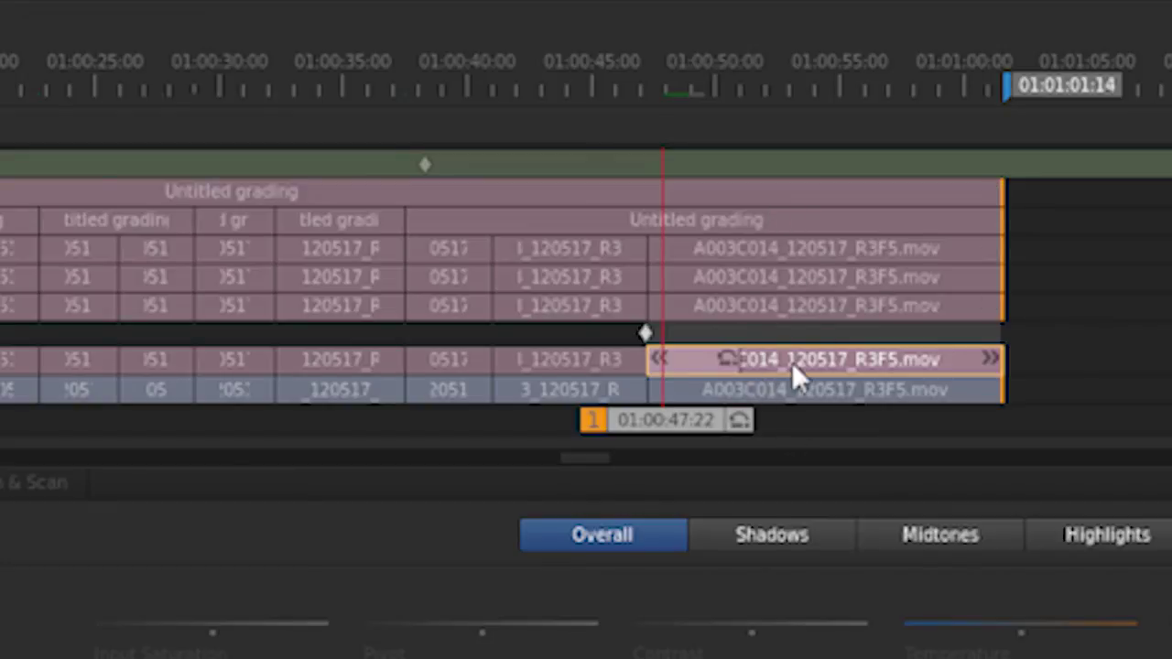
left_click(823, 191)
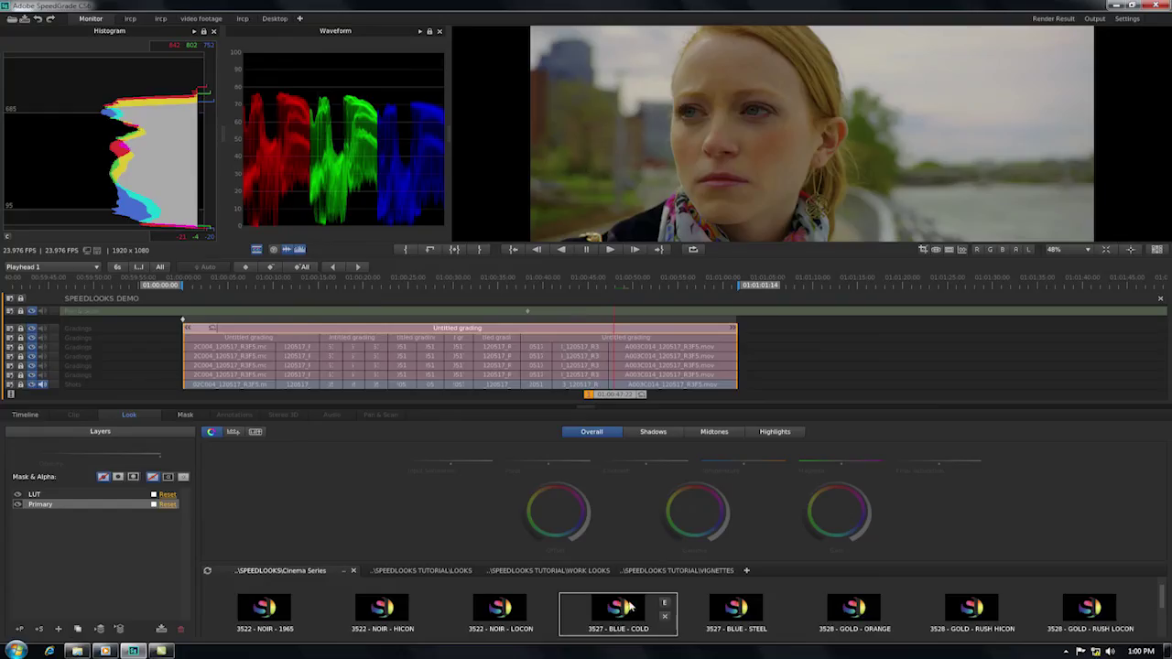
left_click(628, 606)
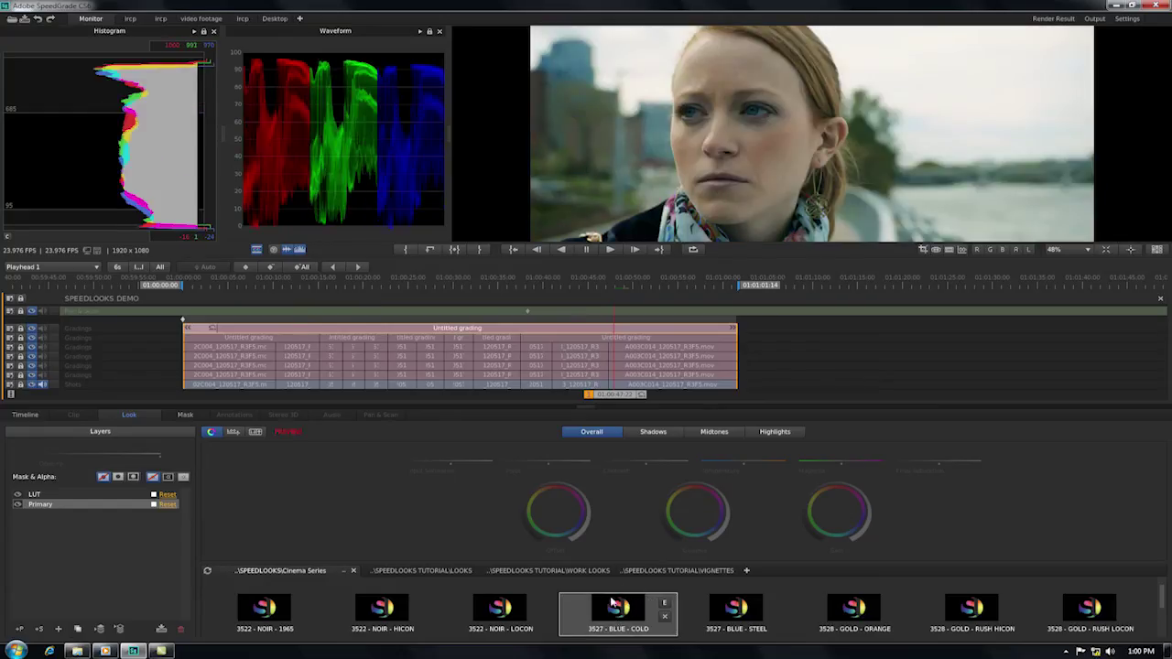
key("Home")
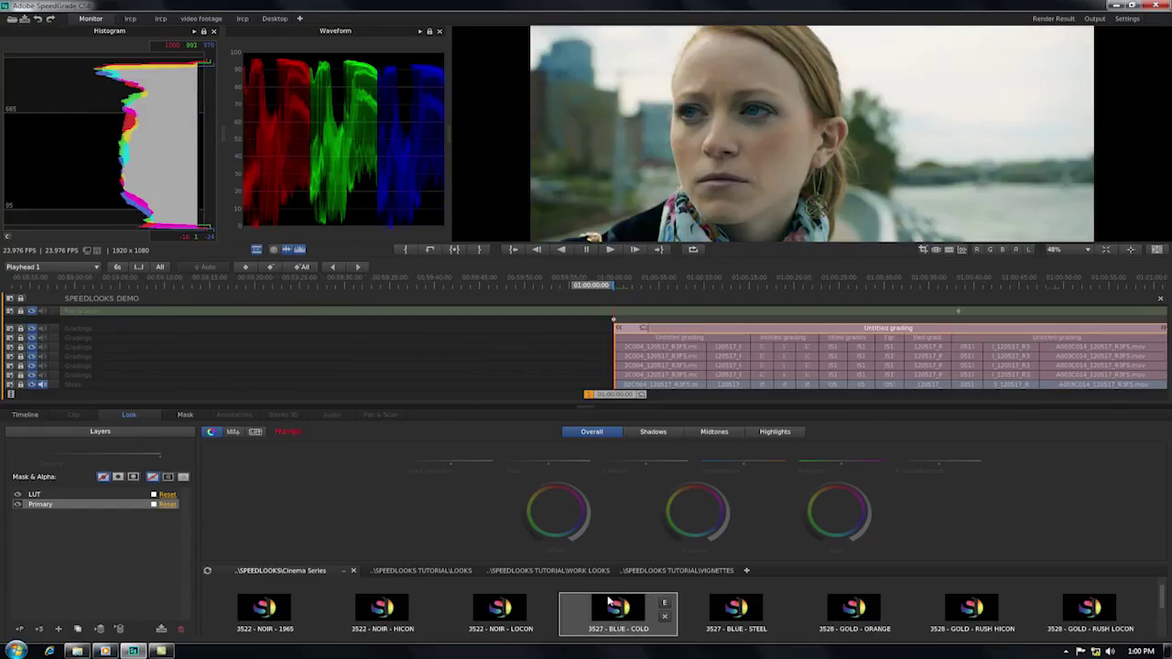
key("space")
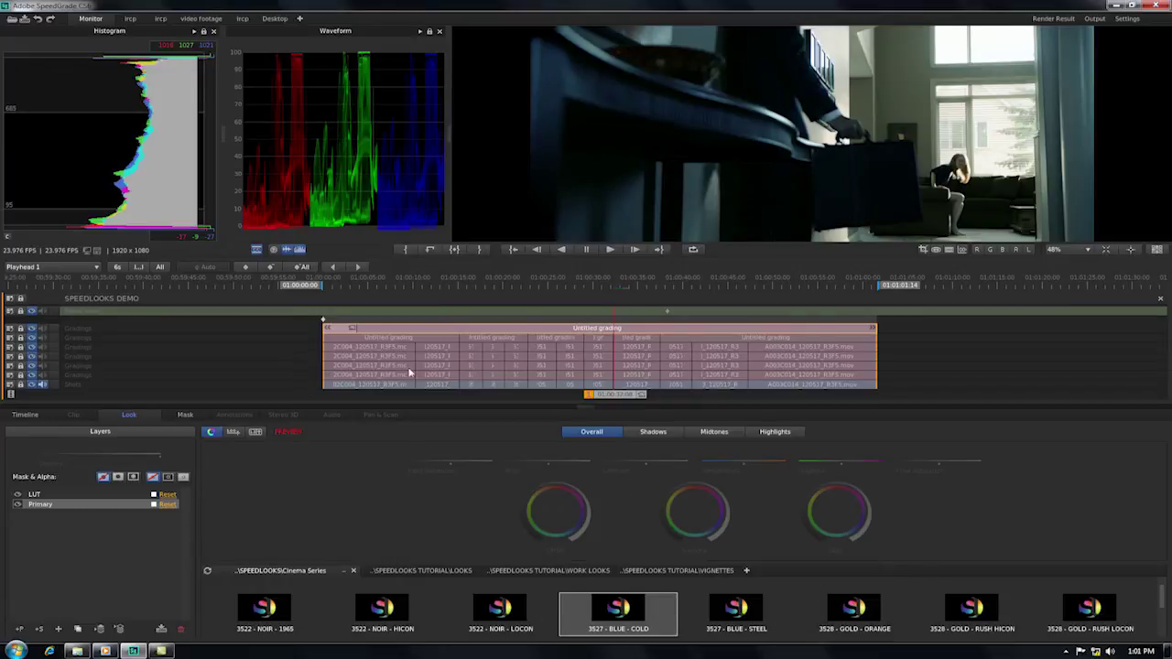
Select the first Untitled grading strip over the city rooftop shot and show its Look panel.
left_click_drag(341, 333, 558, 191)
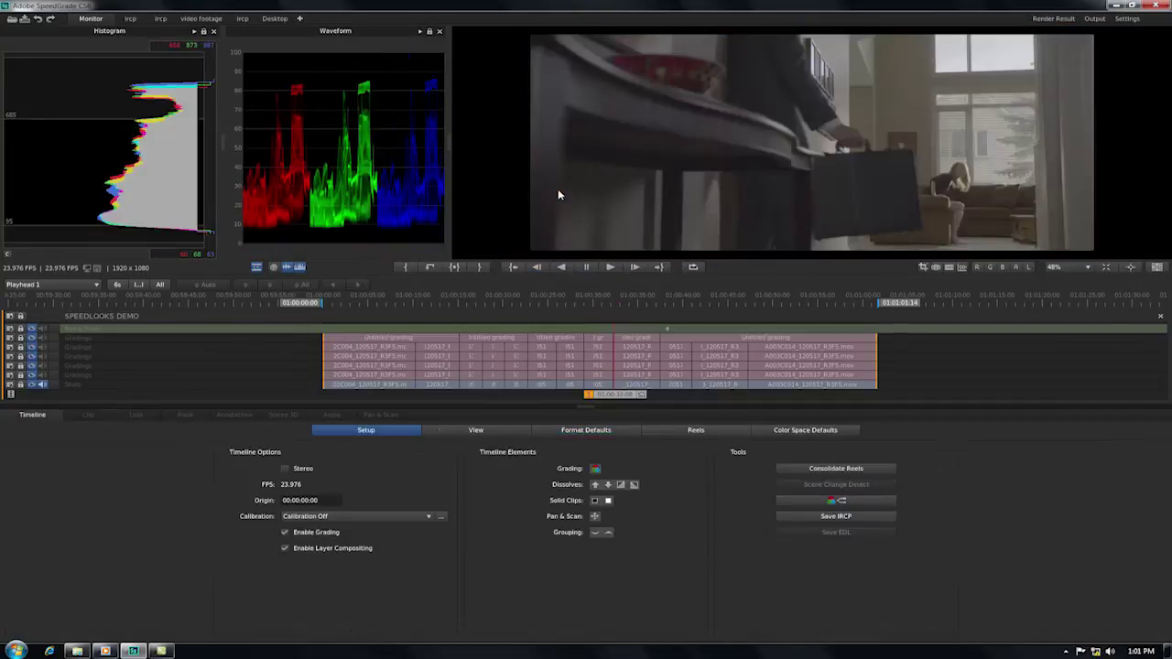
left_click(618, 396)
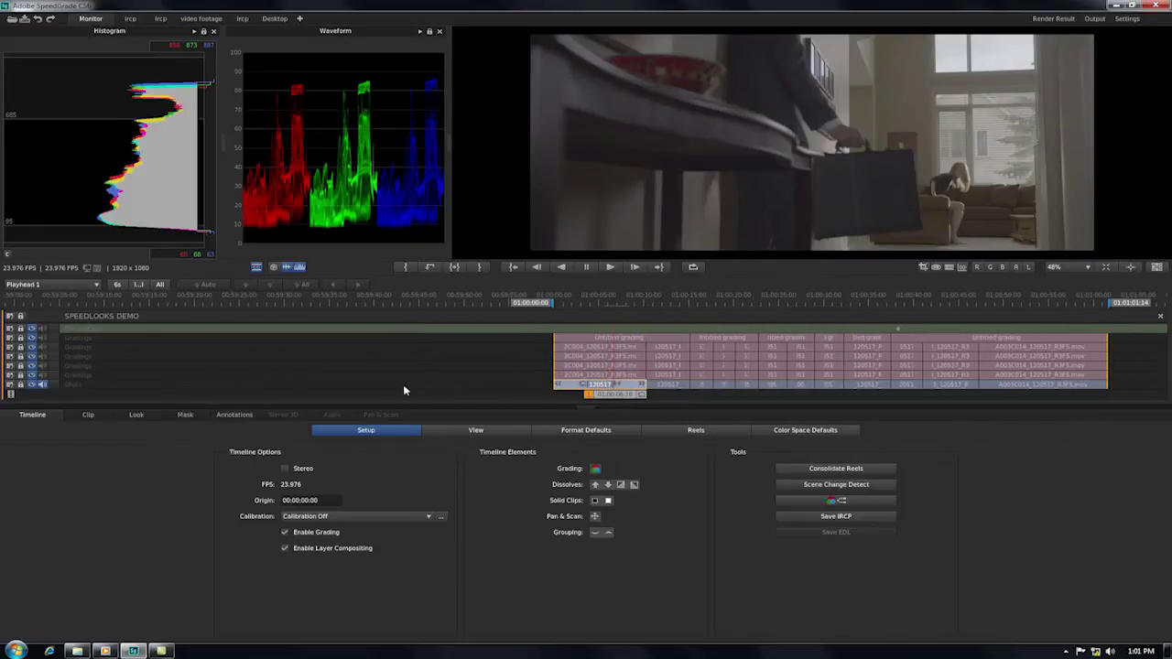
left_click(649, 345)
left_click(653, 340)
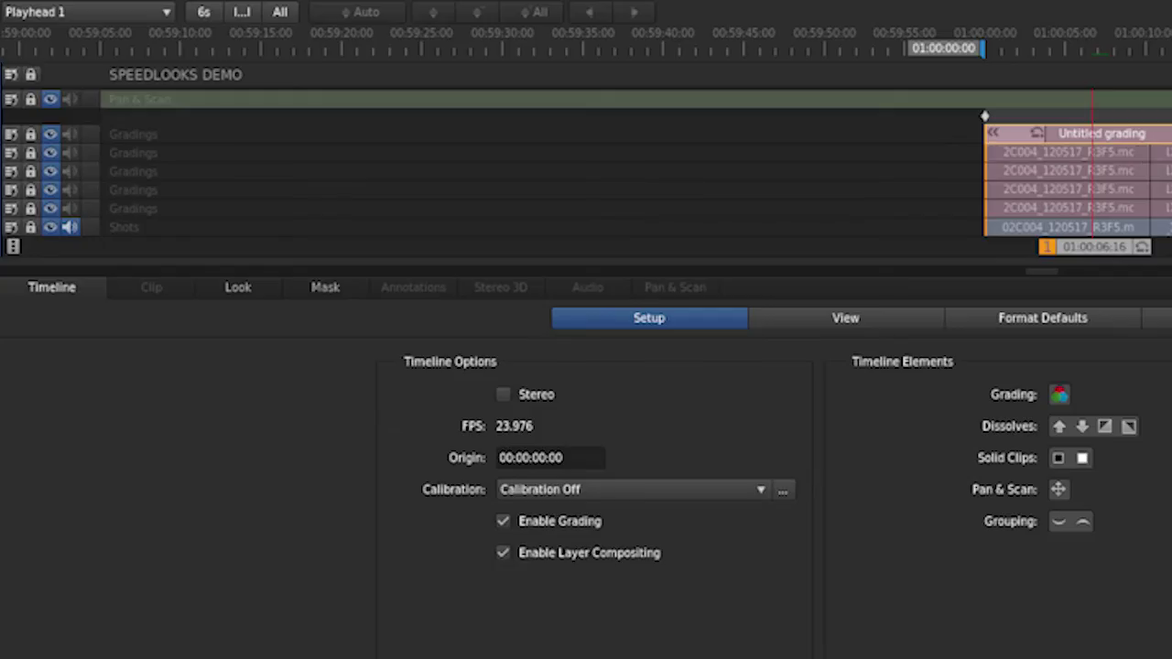
left_click(237, 289)
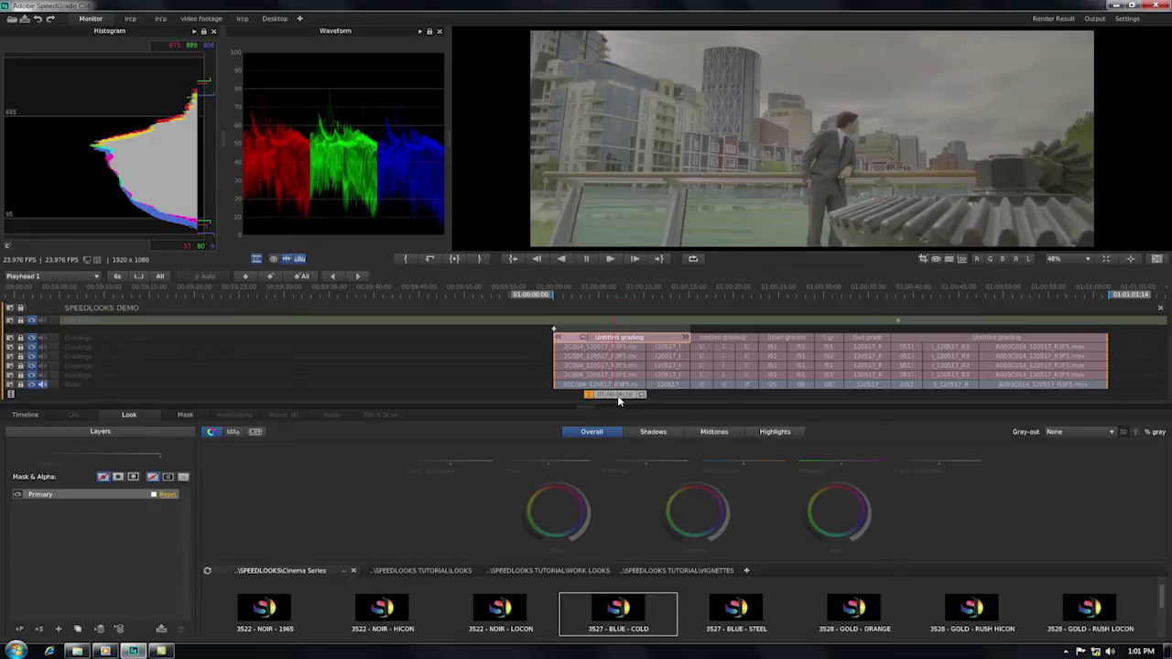
left_click_drag(620, 399, 498, 404)
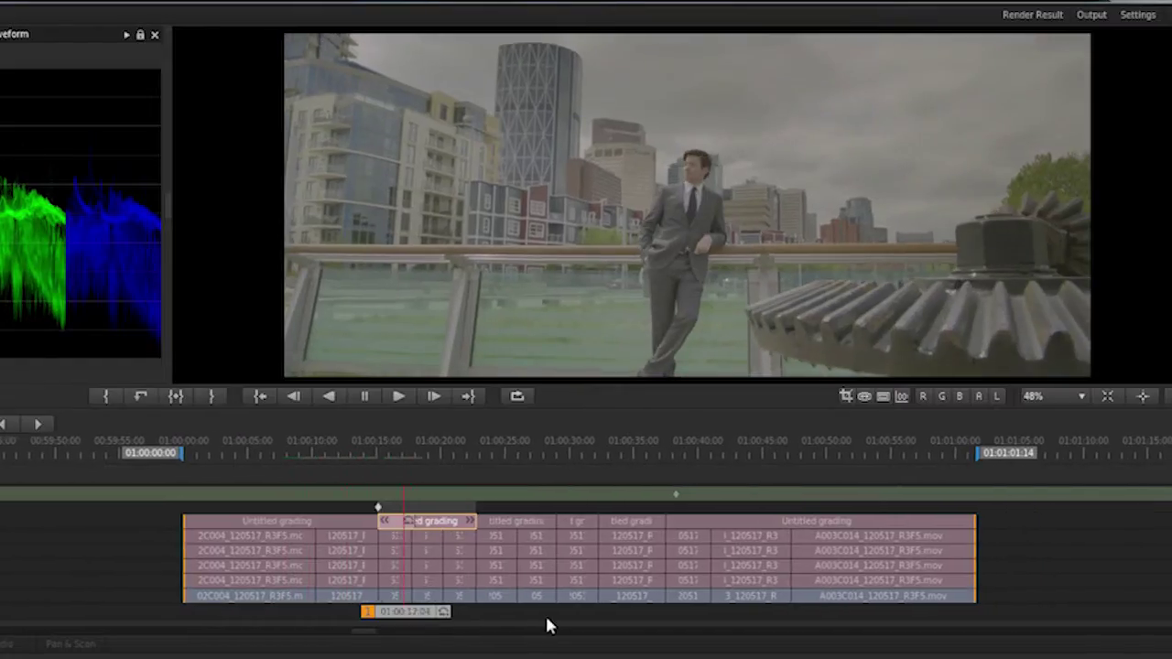
left_click_drag(239, 629, 430, 620)
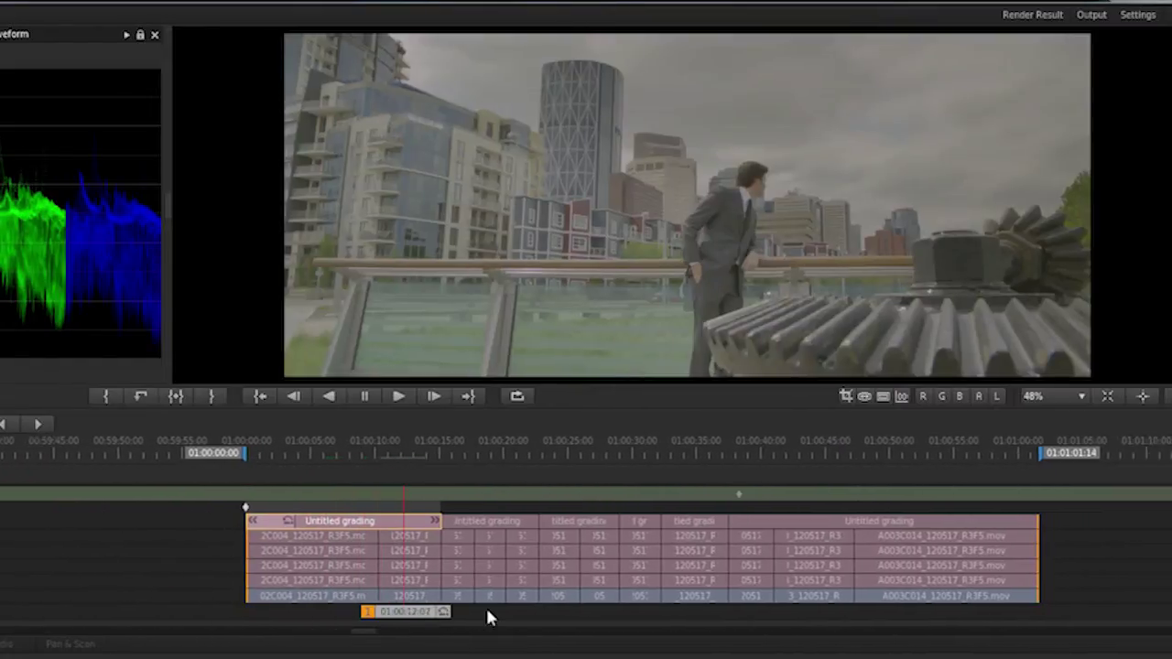
scroll(487, 611, "down", 5)
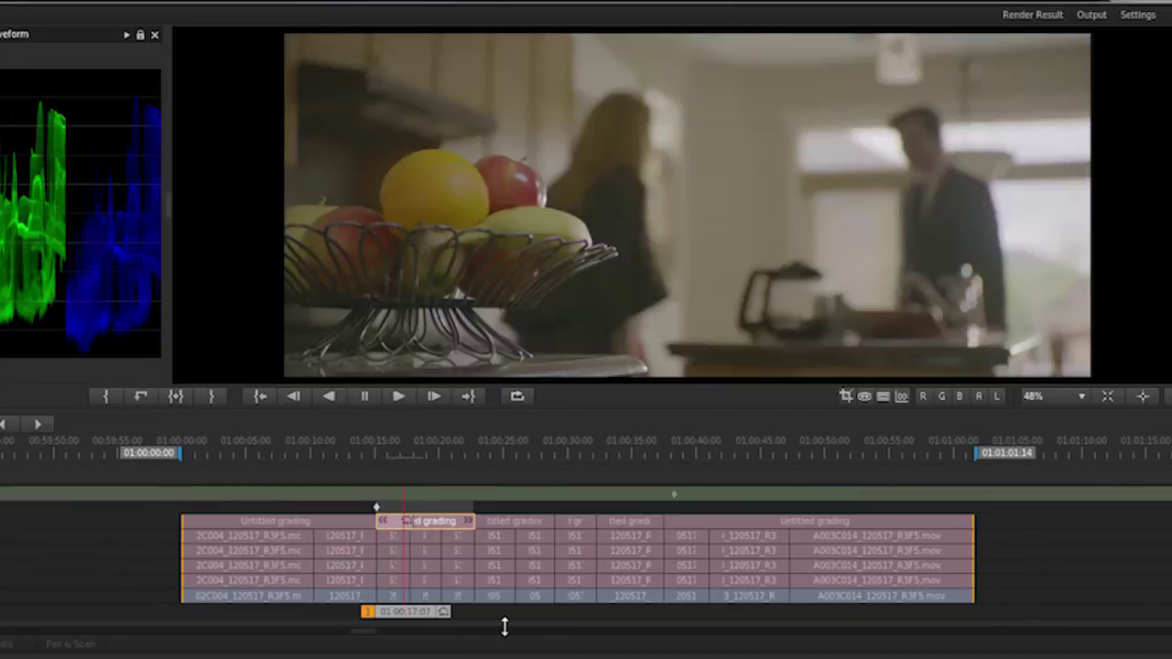
scroll(413, 612, "down", 7)
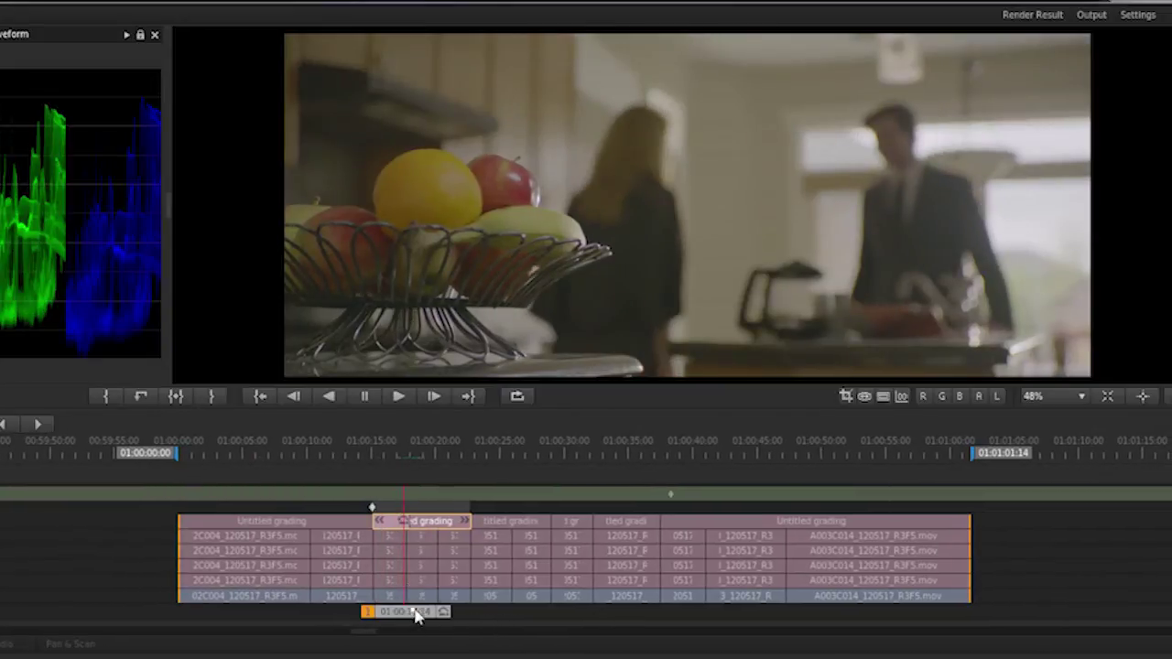
scroll(416, 611, "down", 7)
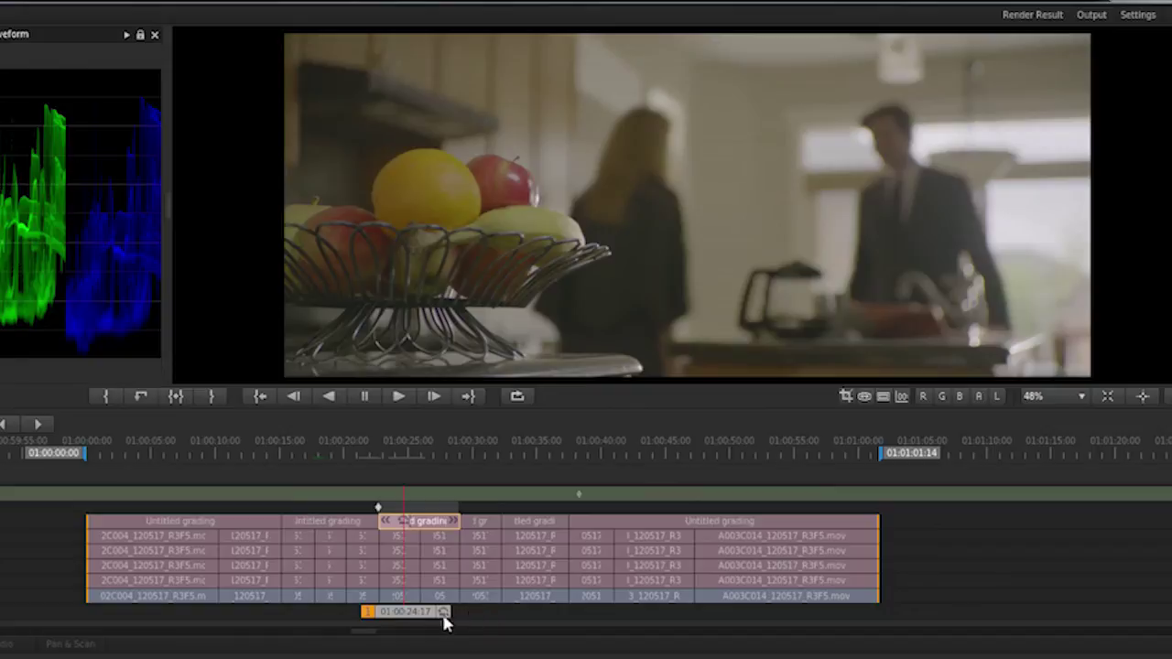
scroll(408, 615, "up", 10)
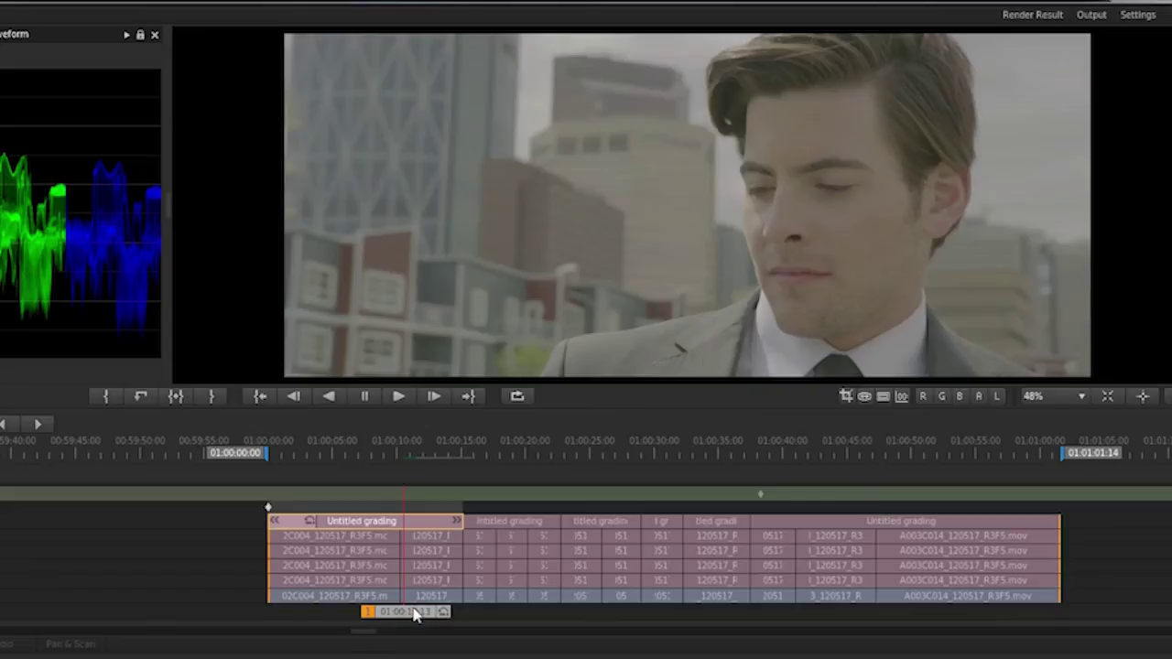
scroll(403, 615, "up", 2)
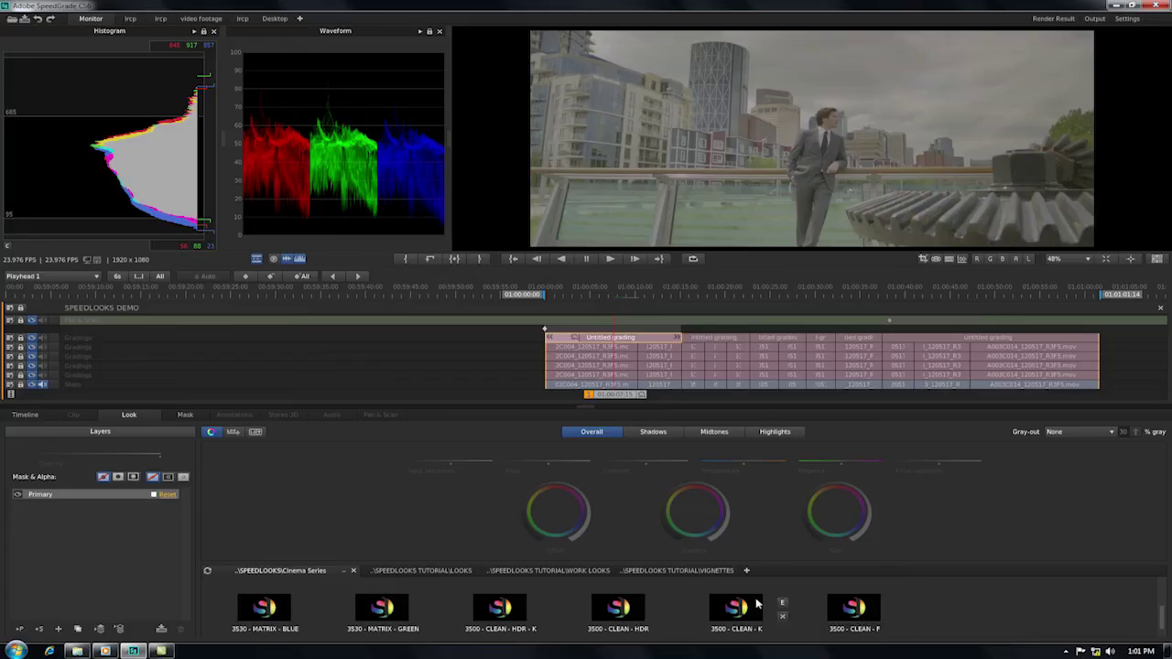
Apply 3500 - CLEAN - F to the city rooftop shot, then compare with 3500 - CLEAN - K.
mouse_move(858, 614)
left_click(853, 609)
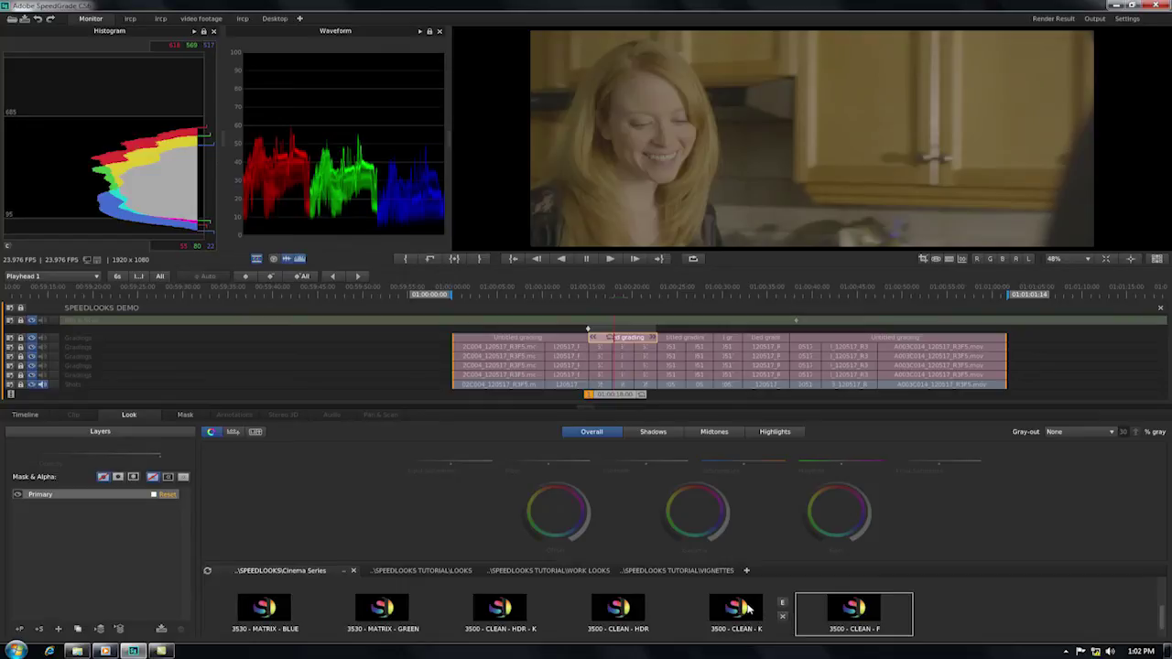
left_click(746, 608)
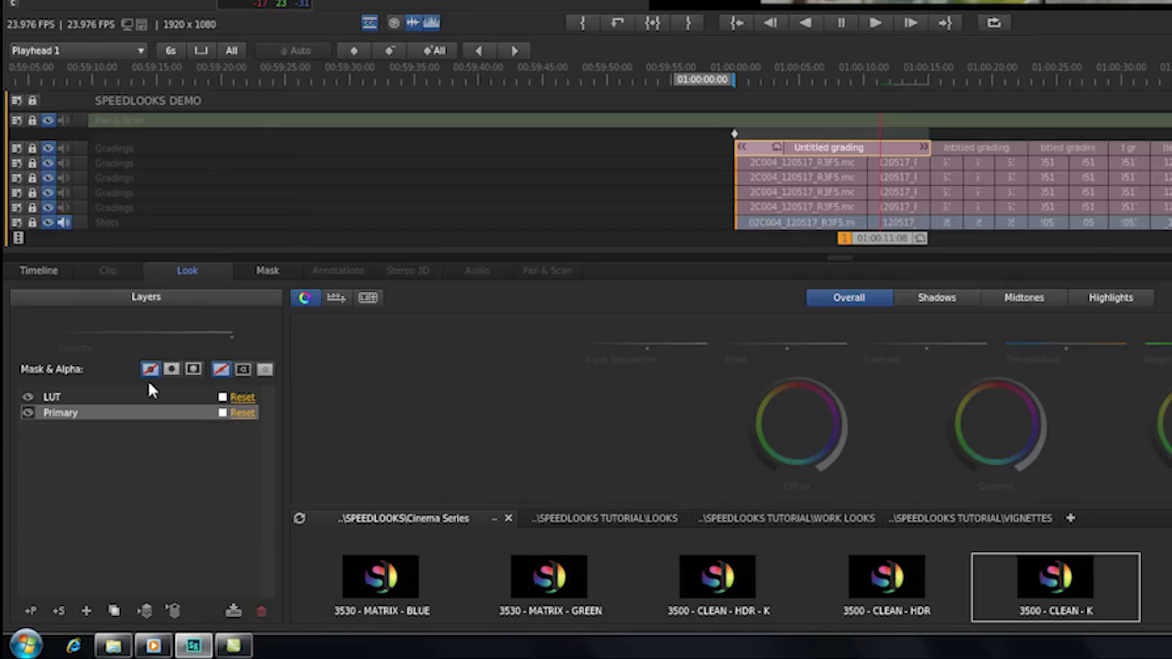
left_click(57, 398)
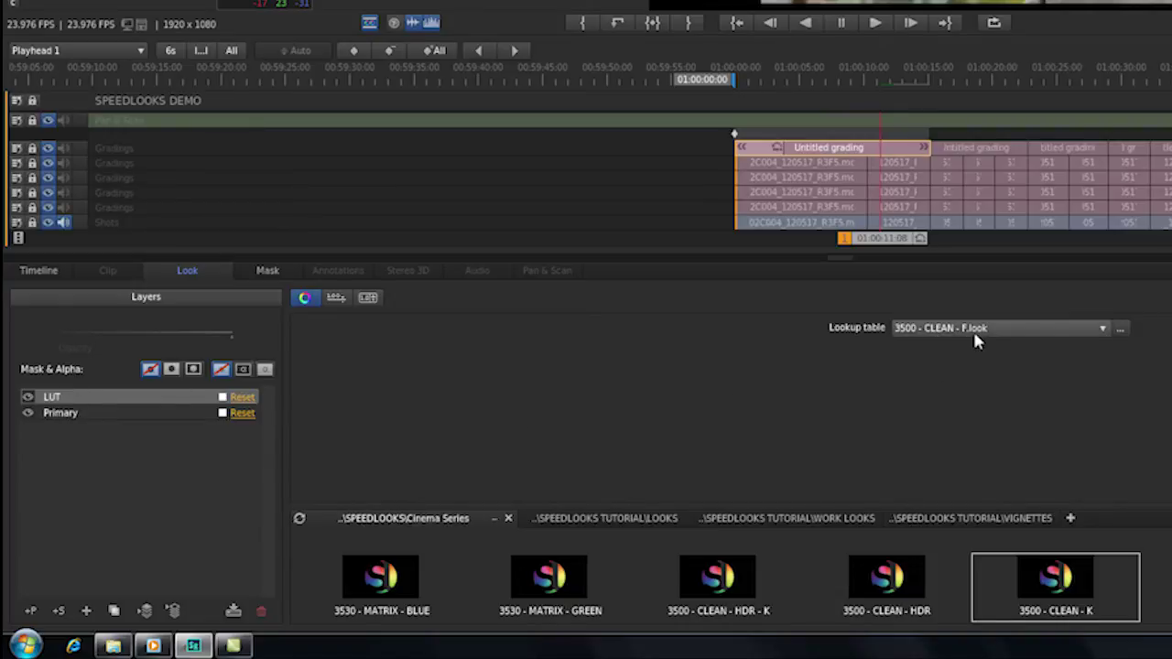
left_click(70, 415)
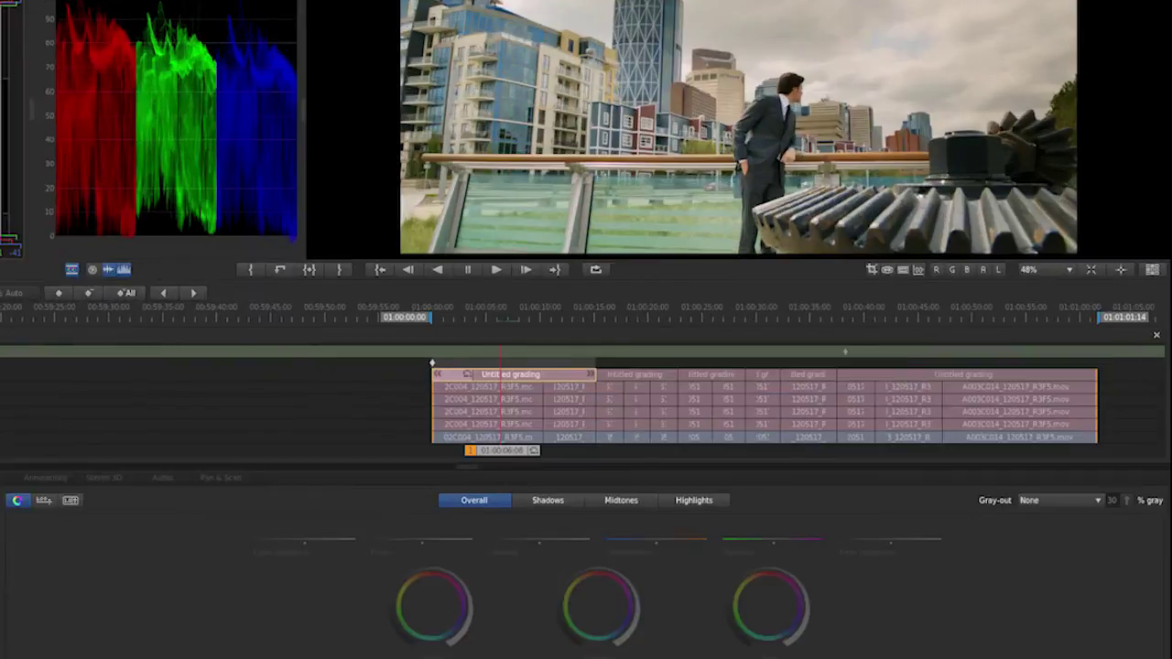
left_click_drag(730, 644, 729, 644)
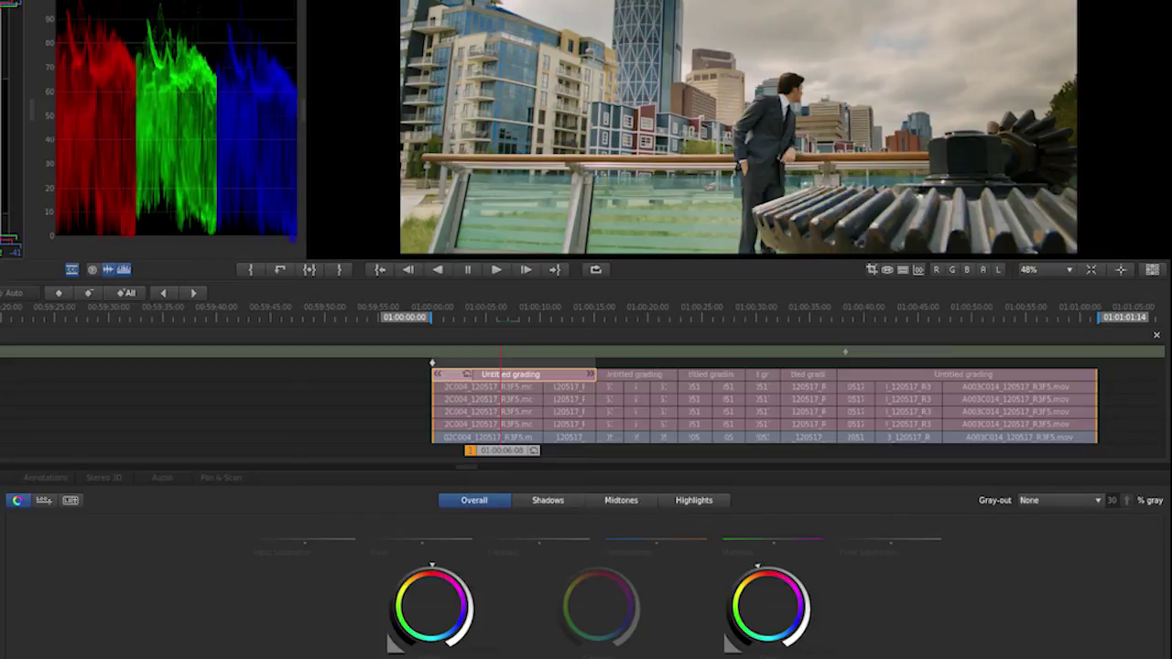
Nudge the shadow colour balance slightly, then toggle the Primary layer off and on to compare.
left_click_drag(395, 643, 396, 643)
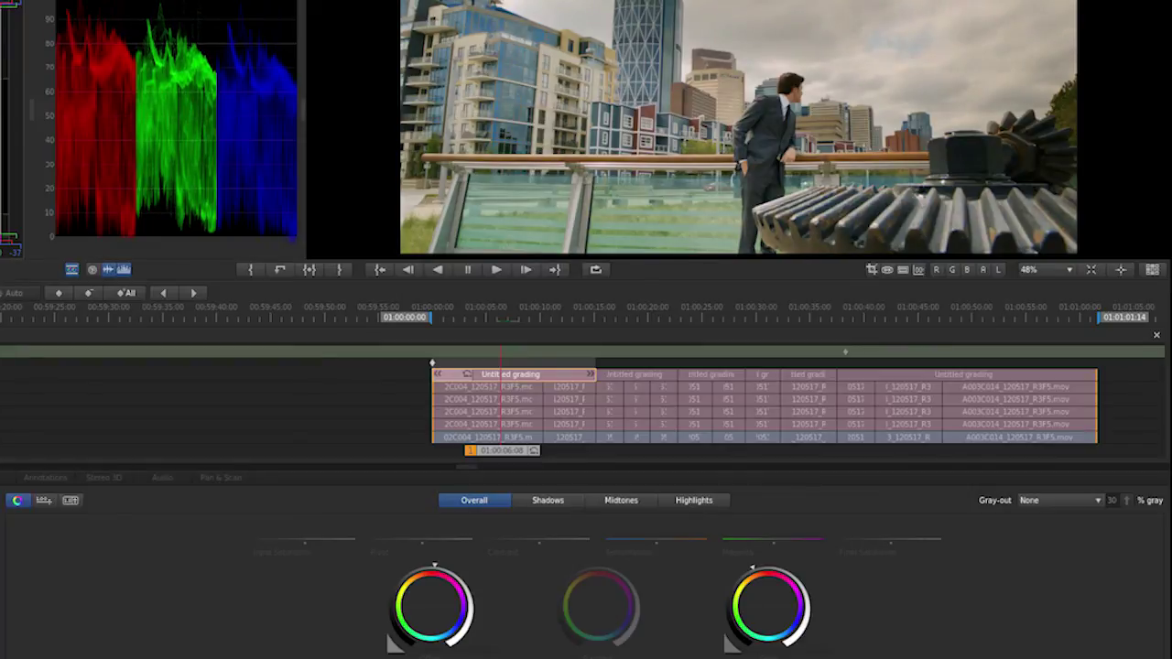
mouse_move(767, 605)
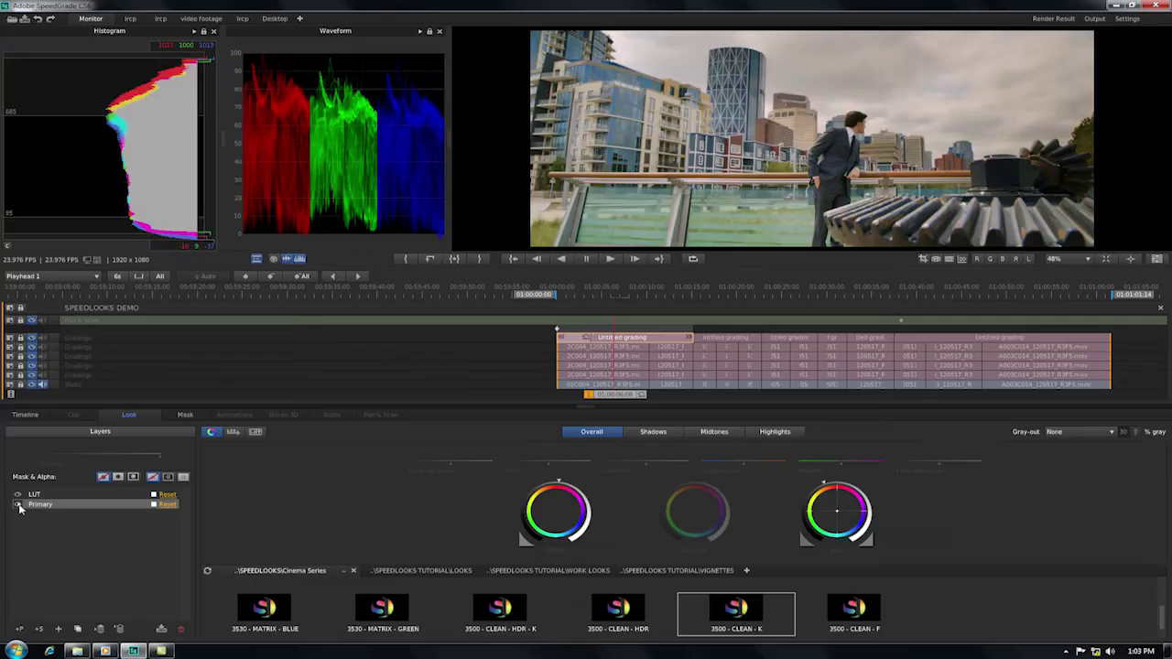
left_click(18, 504)
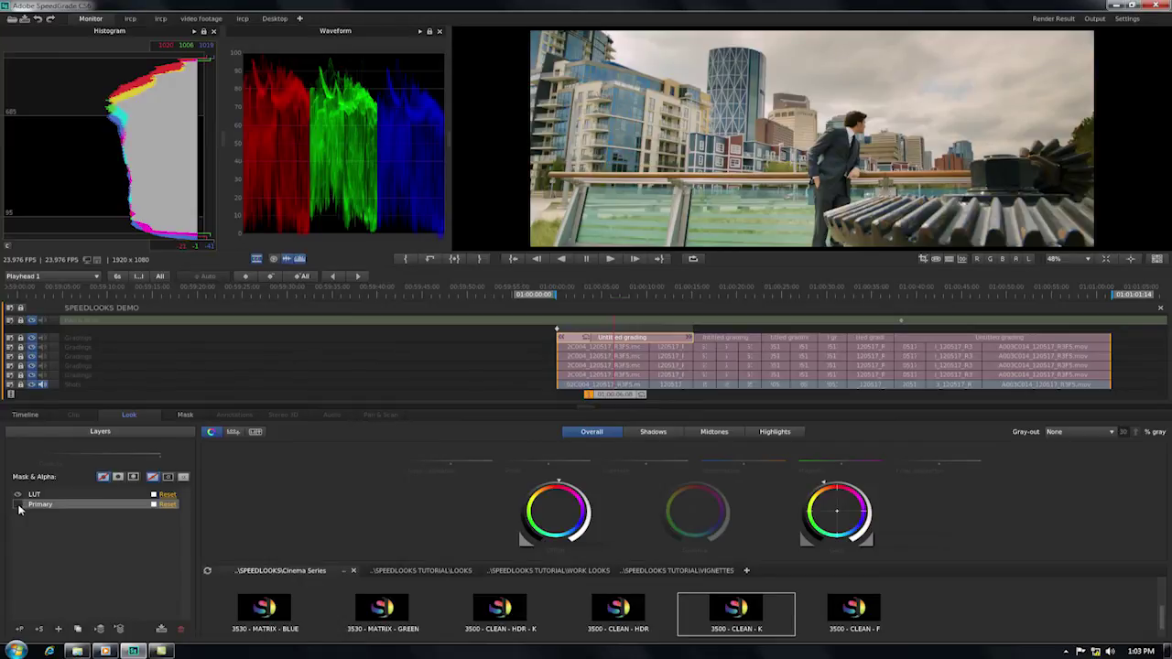
left_click(18, 506)
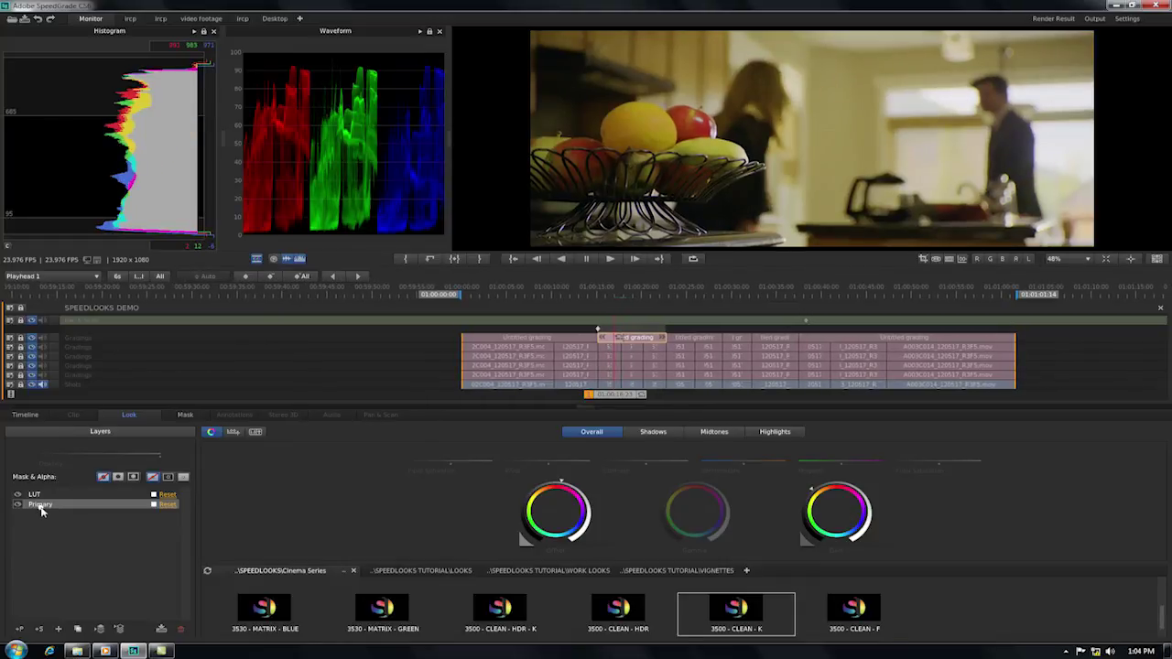
Show the Primary correction's Highlights-only controls for the kitchen fruit-bowl shot.
left_click(765, 432)
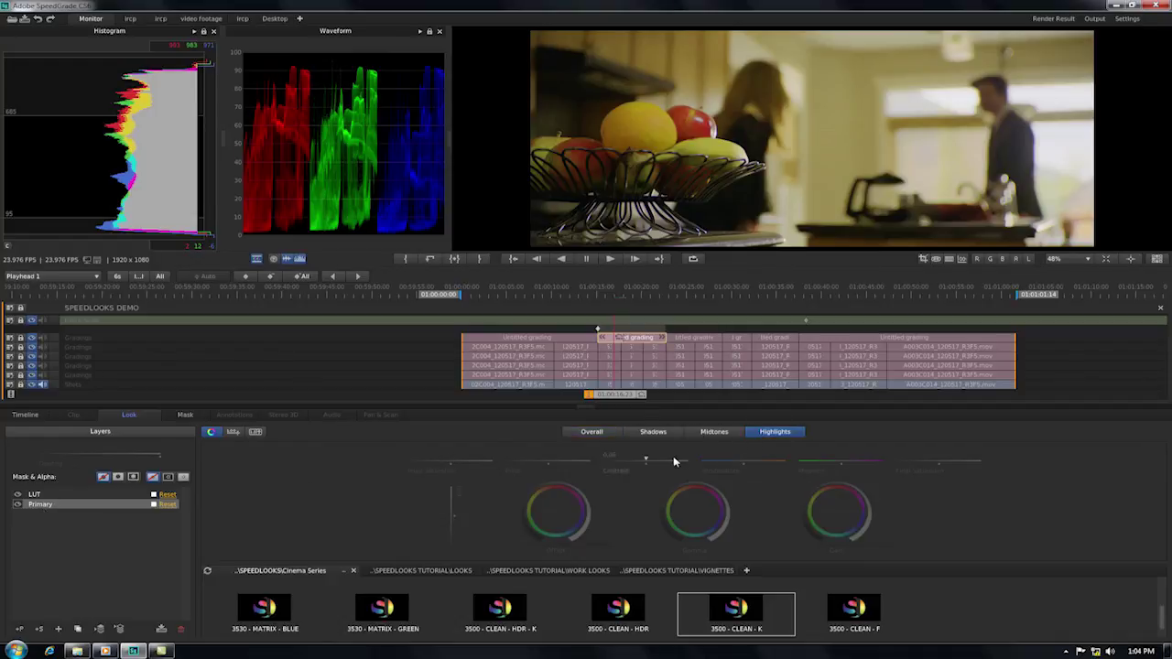